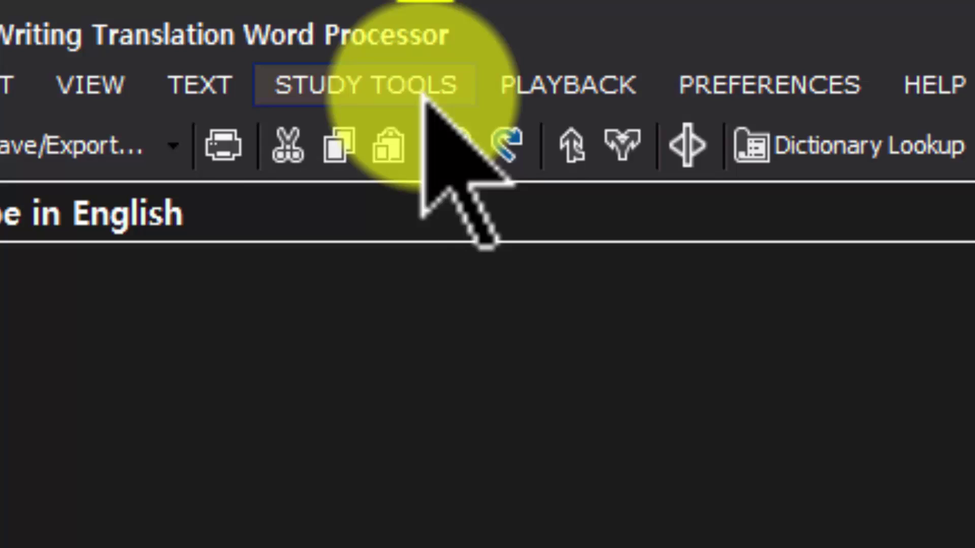
Step: Open Study Tools > TTMIK Iyagi and read several lessons' tooltip descriptions
{"action": "left_click", "coordinate": [426, 95]}
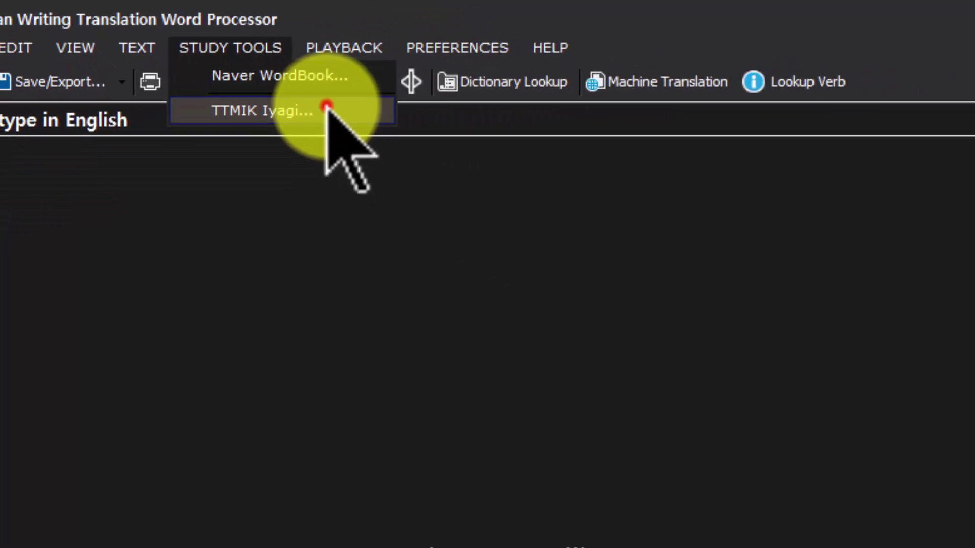
{"action": "left_click", "coordinate": [510, 182]}
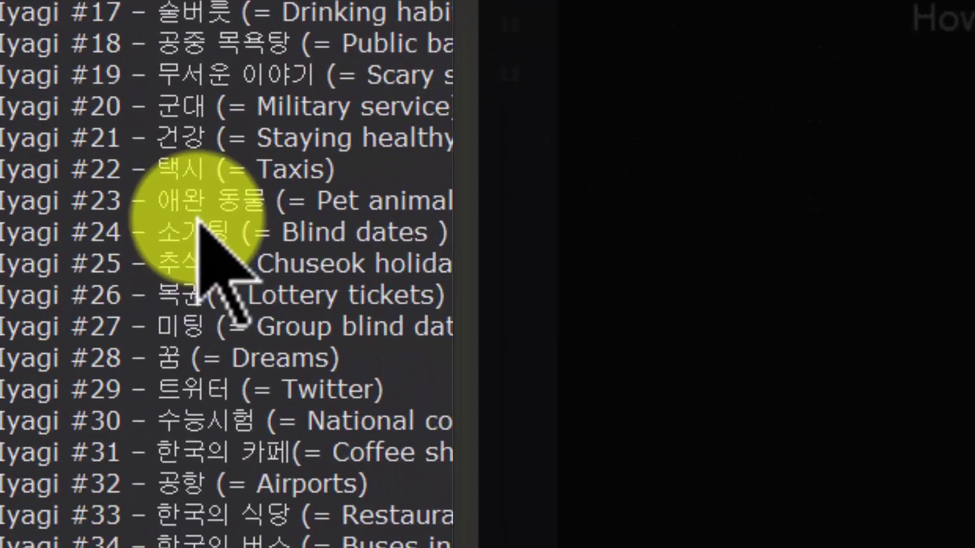
{"action": "mouse_move", "coordinate": [80, 291]}
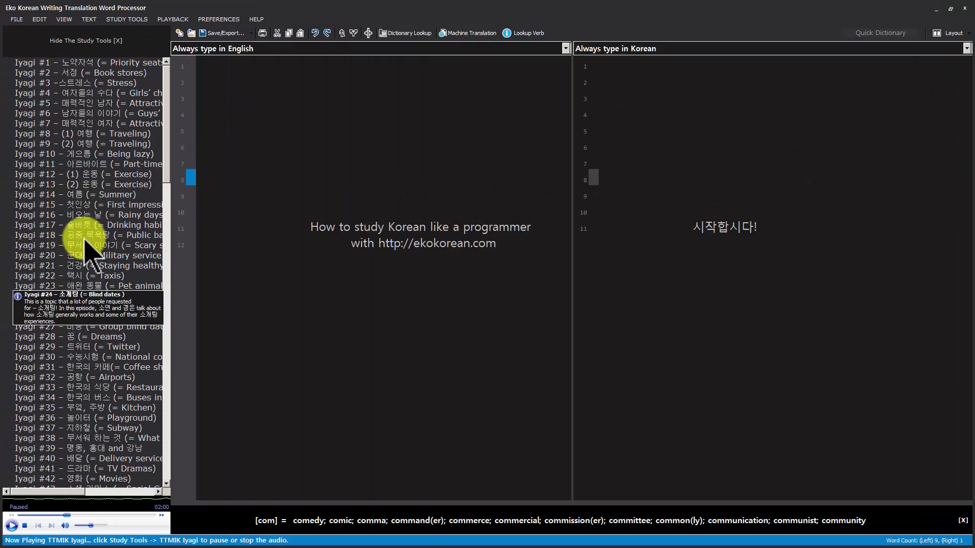
{"action": "mouse_move", "coordinate": [85, 239]}
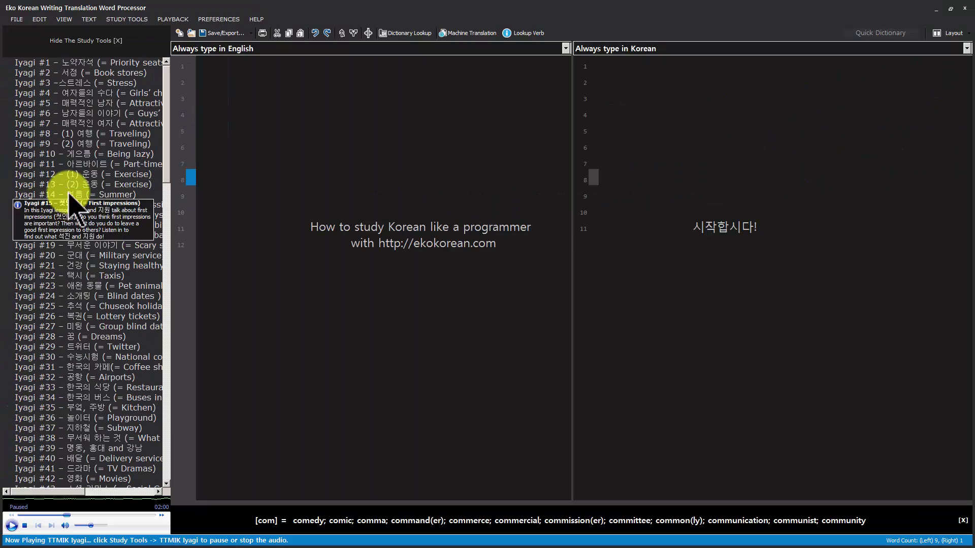
{"action": "mouse_move", "coordinate": [70, 194]}
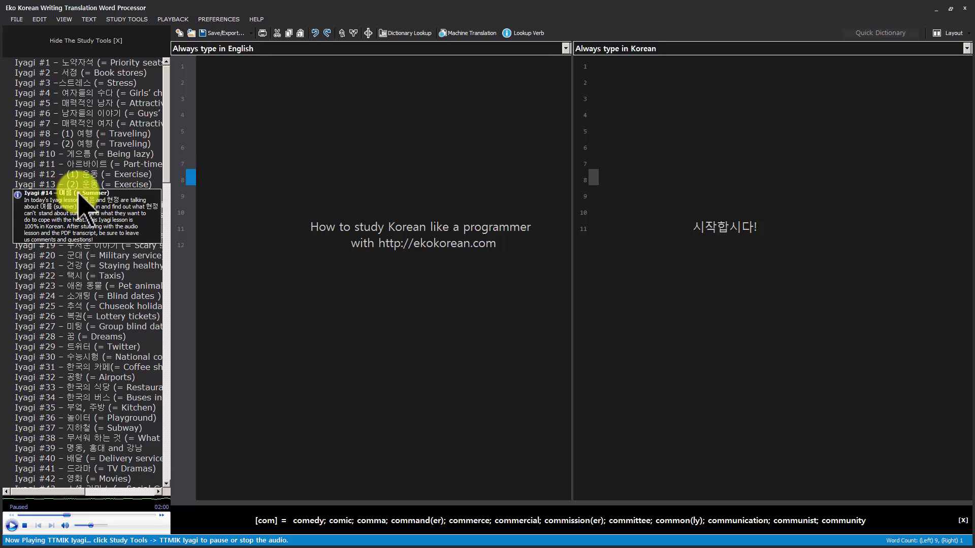
Step: Load Iyagi #14 – 여름 (Summer) into the editor, declining to save the current documents
{"action": "double_click", "coordinate": [84, 193]}
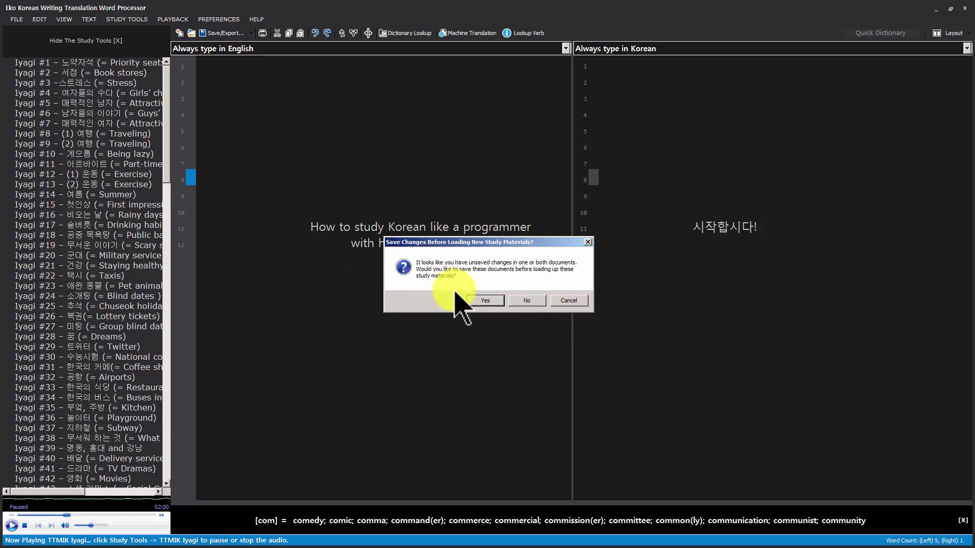
{"action": "left_click", "coordinate": [530, 300]}
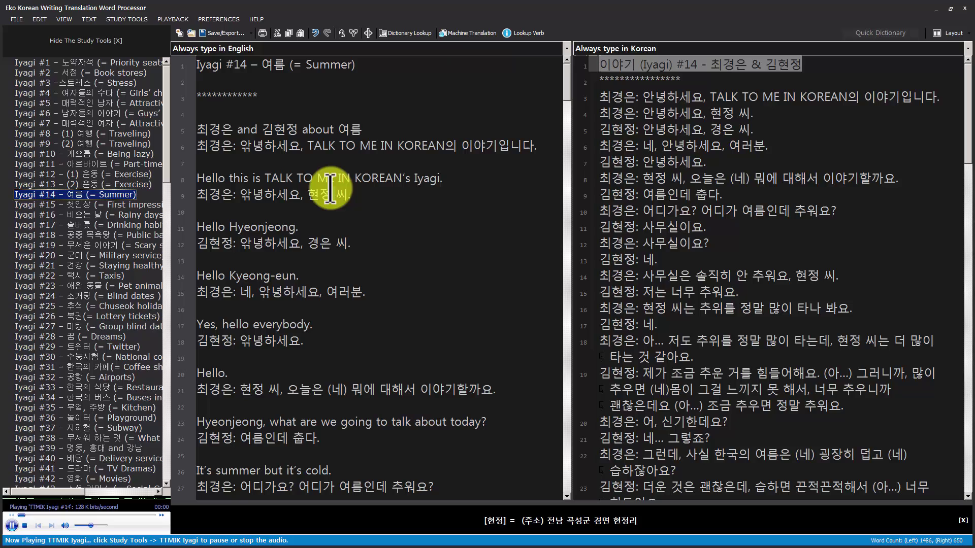
Step: Switch the layout to Show only edit panel No.2 so only the Korean transcript shows
{"action": "left_click", "coordinate": [347, 194]}
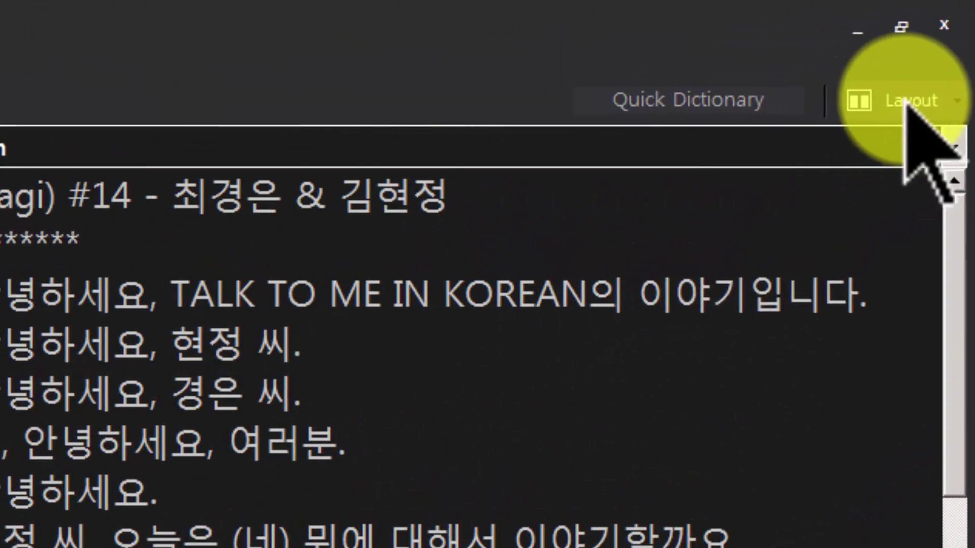
{"action": "left_click", "coordinate": [907, 103]}
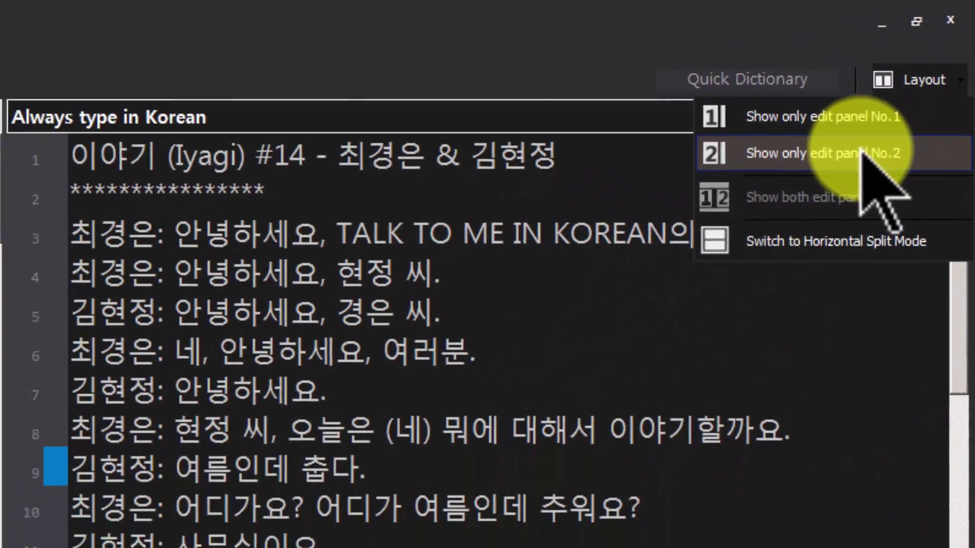
{"action": "left_click", "coordinate": [864, 153]}
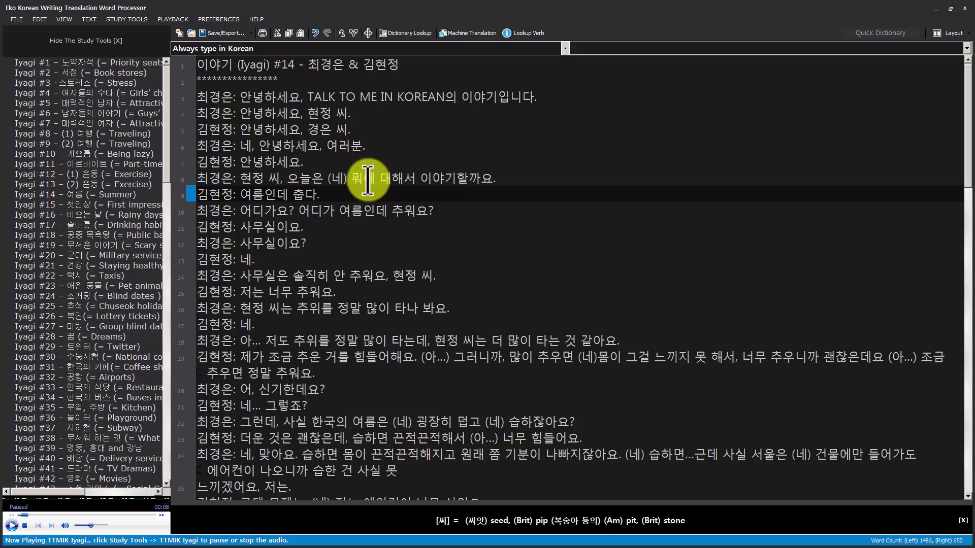
{"action": "left_click", "coordinate": [331, 198]}
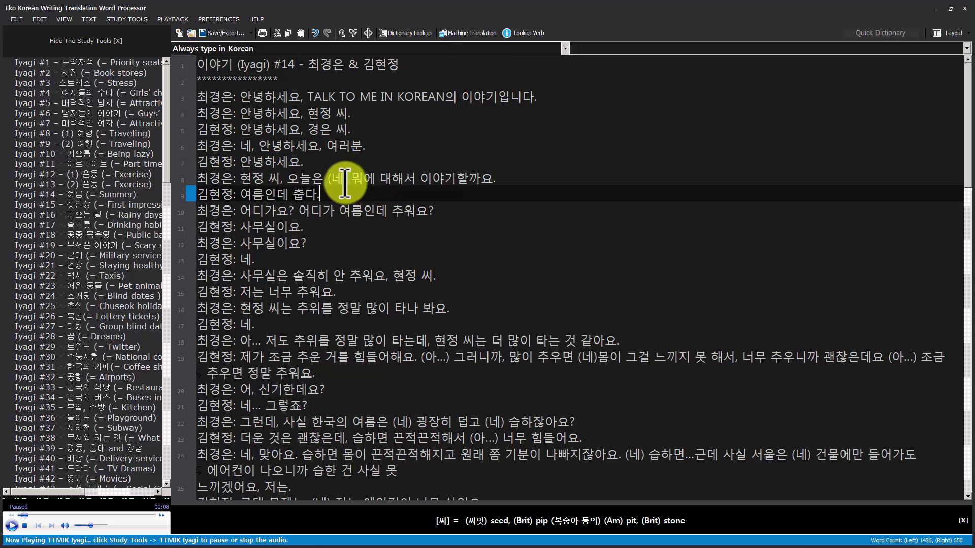
Step: Play the lesson audio and place the caret on transcript line 3 for quick-dictionary glosses
{"action": "left_click", "coordinate": [11, 526]}
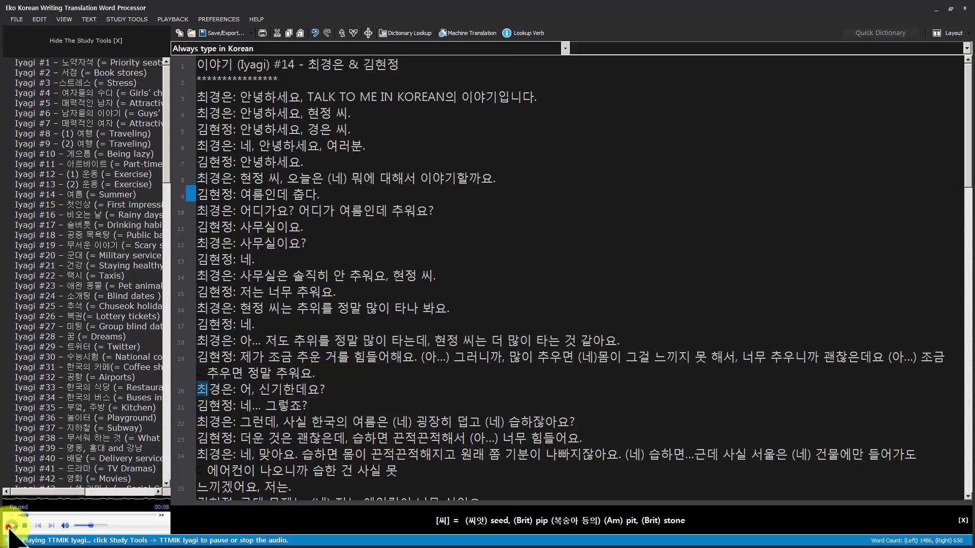
{"action": "left_click", "coordinate": [337, 96]}
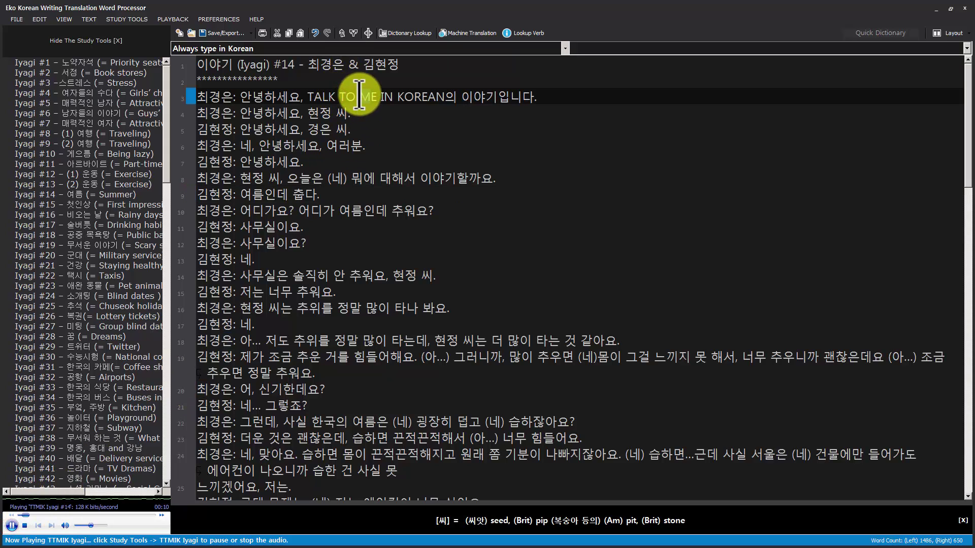
{"action": "mouse_move", "coordinate": [360, 95]}
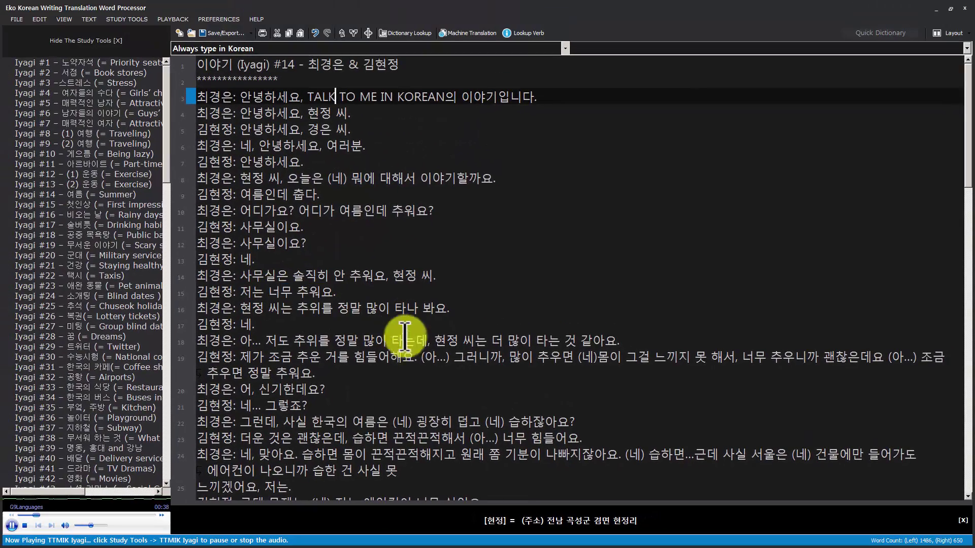
{"action": "left_click", "coordinate": [431, 419]}
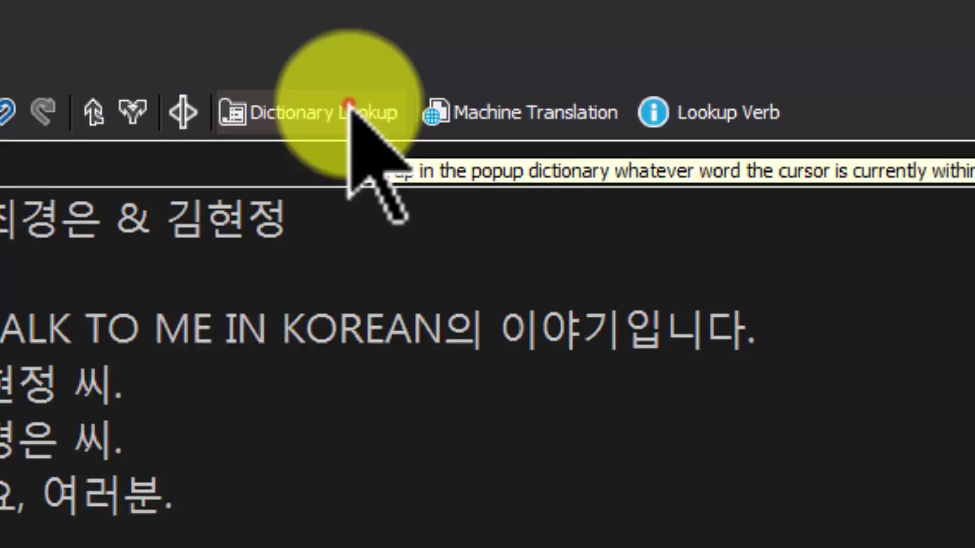
{"action": "left_click", "coordinate": [363, 112]}
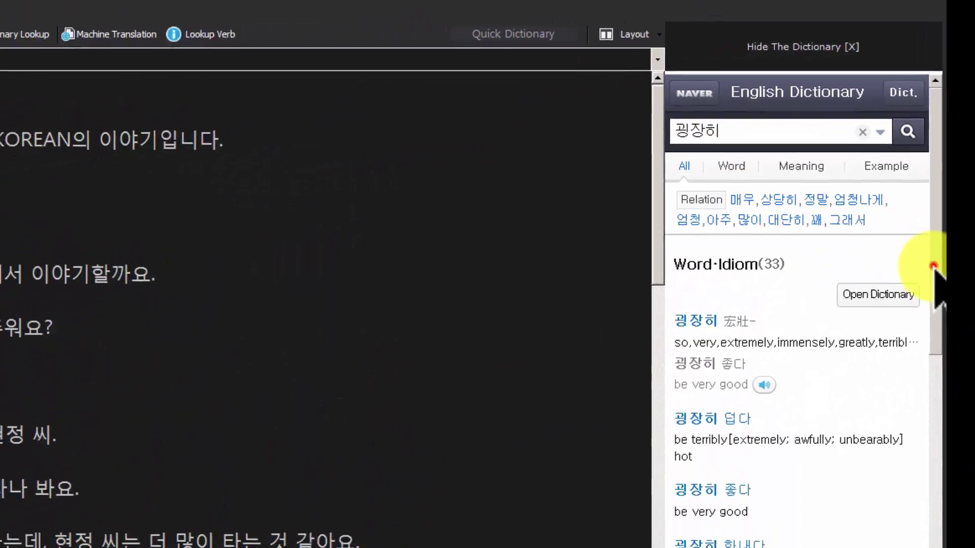
{"action": "scroll", "coordinate": [894, 325], "scroll_direction": "down", "scroll_amount": 10}
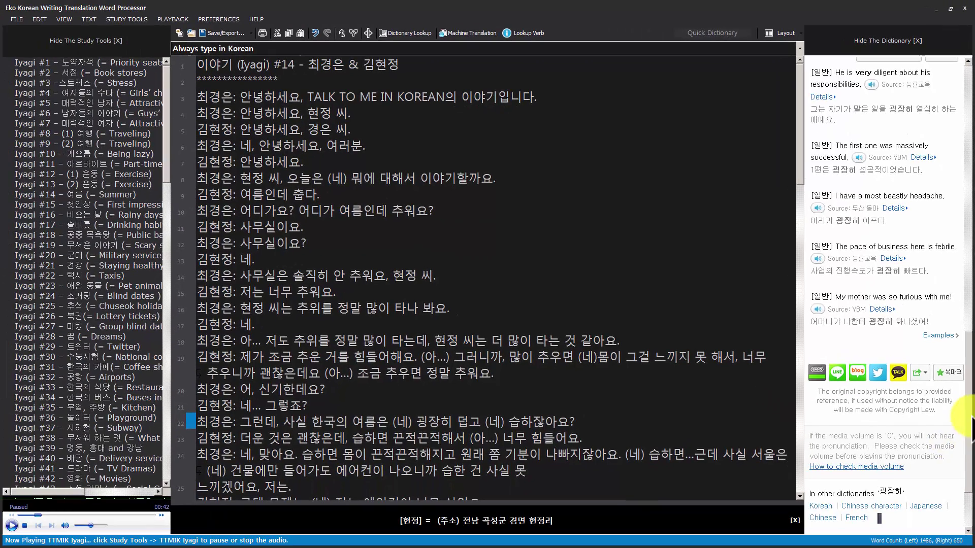
{"action": "left_click_drag", "start_coordinate": [954, 445], "coordinate": [956, 169]}
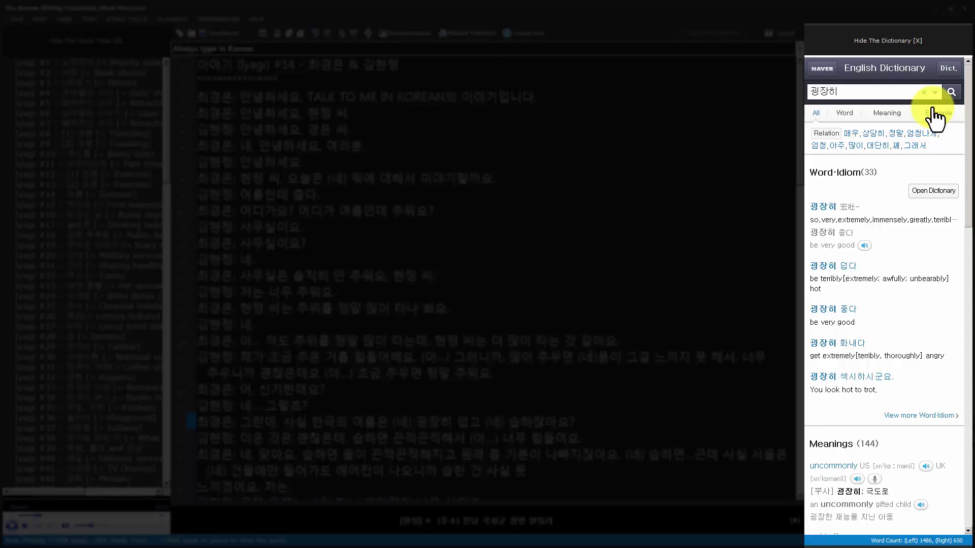
{"action": "left_click", "coordinate": [937, 113]}
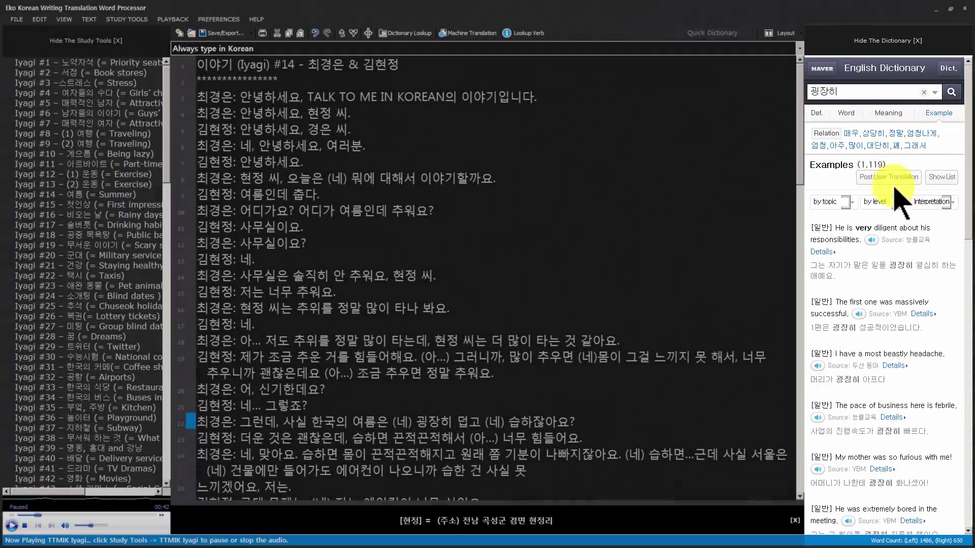
{"action": "left_click", "coordinate": [884, 48]}
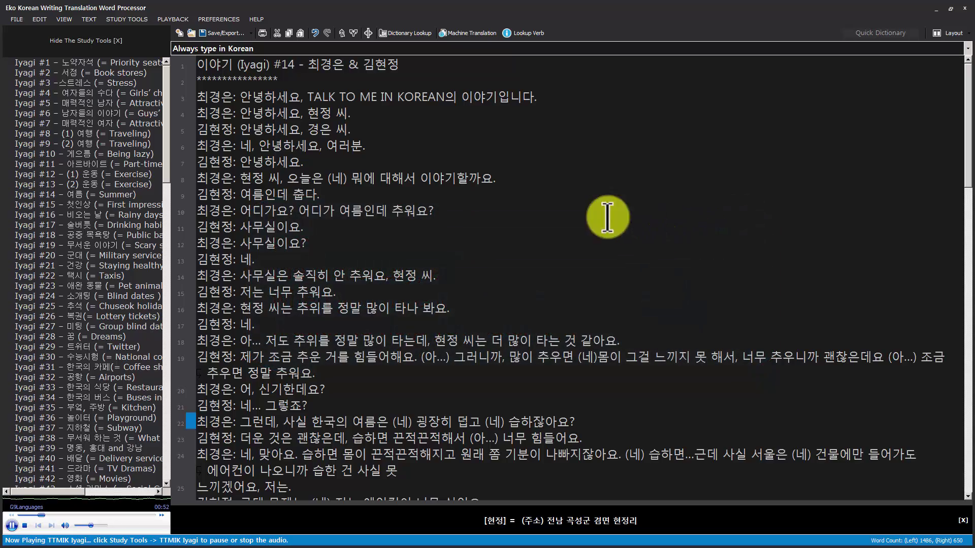
Step: Check the Playback shortcuts, then rewind 10 and 30 seconds and skip ahead 30 seconds
{"action": "left_click", "coordinate": [234, 65]}
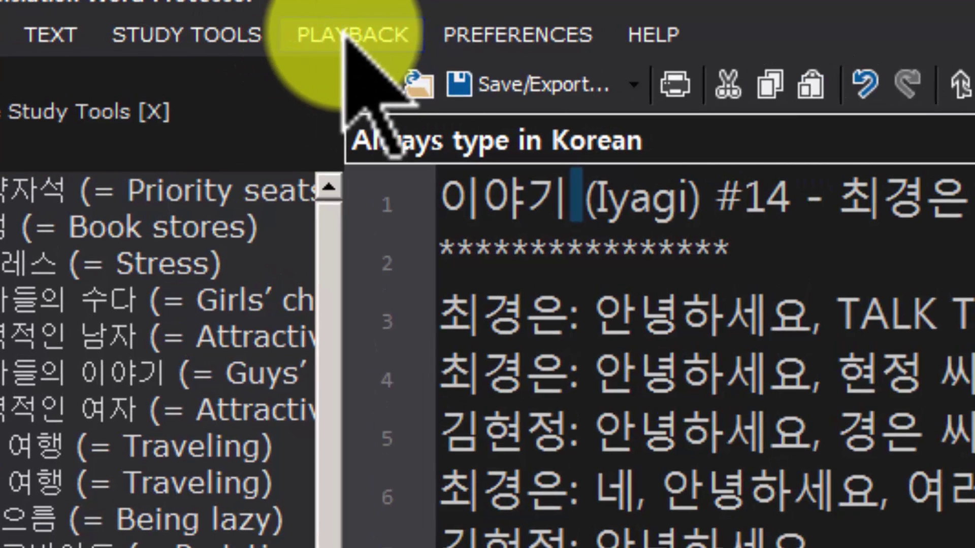
{"action": "left_click", "coordinate": [345, 33]}
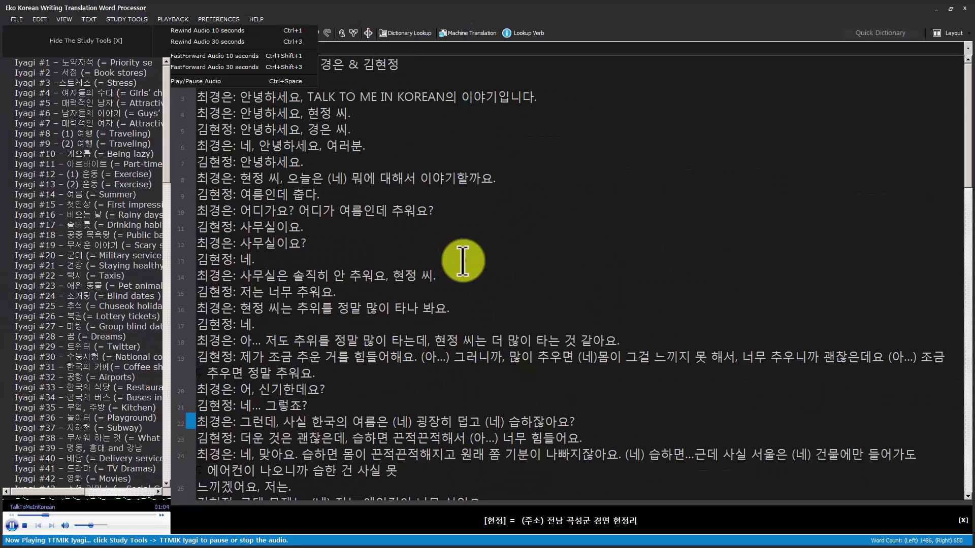
{"action": "left_click", "coordinate": [463, 261]}
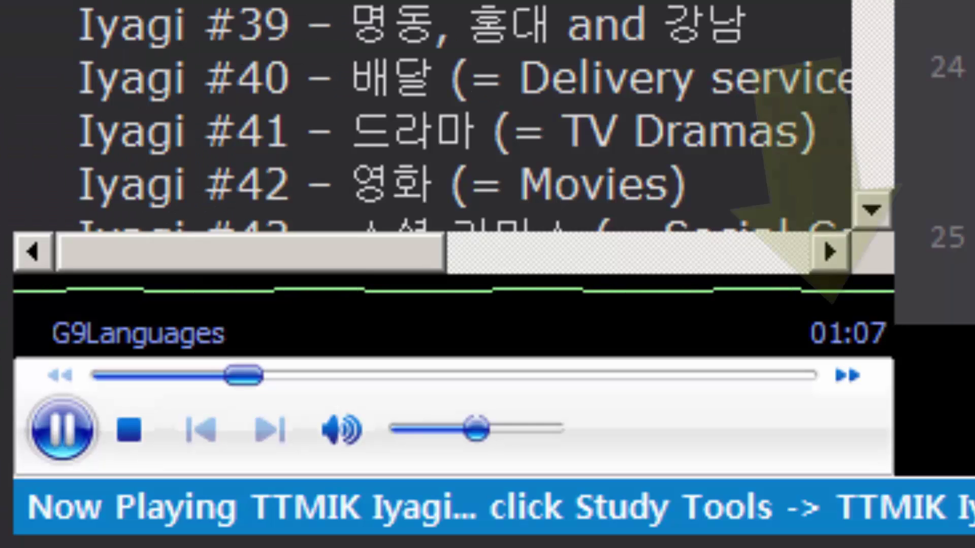
{"action": "key", "text": "ctrl+1"}
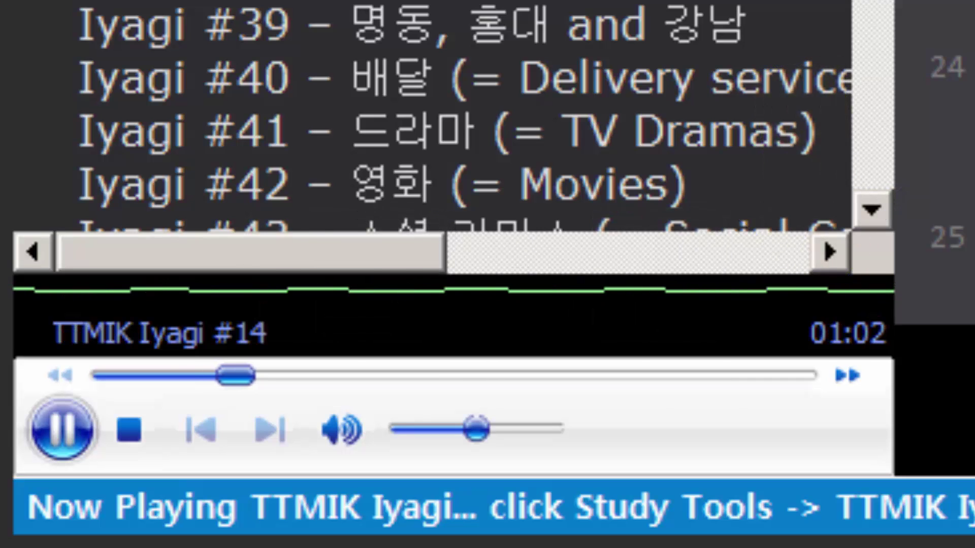
{"action": "key", "text": "ctrl+3"}
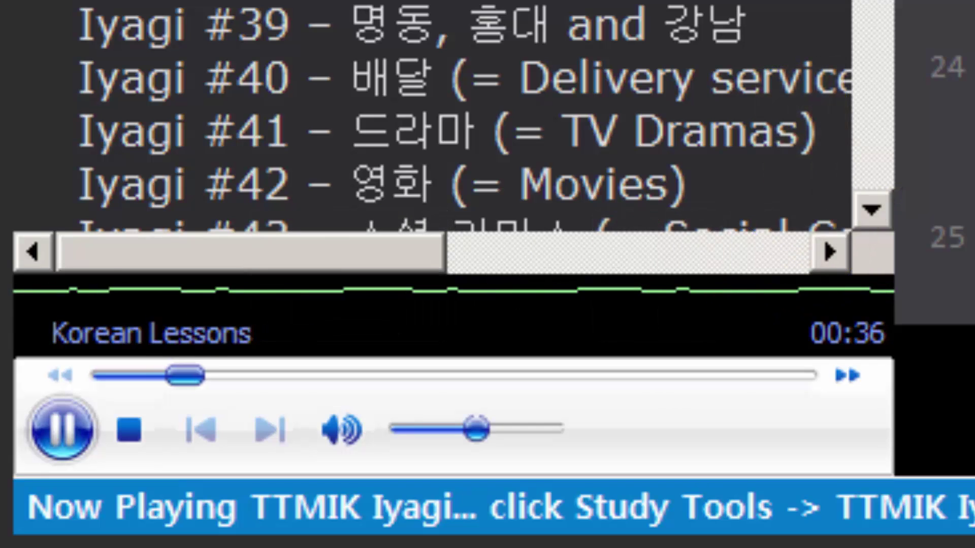
{"action": "key", "text": "ctrl+shift+3"}
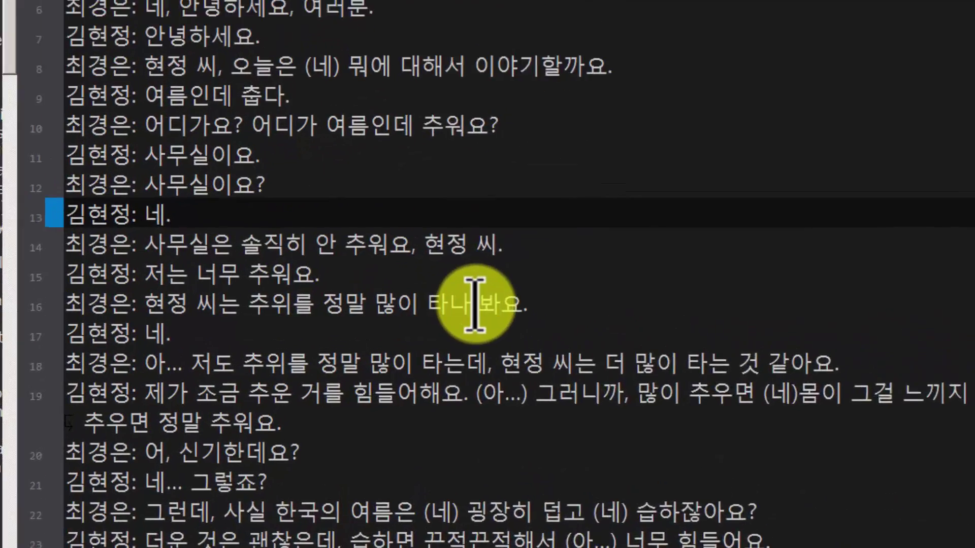
{"action": "right_click", "coordinate": [490, 305]}
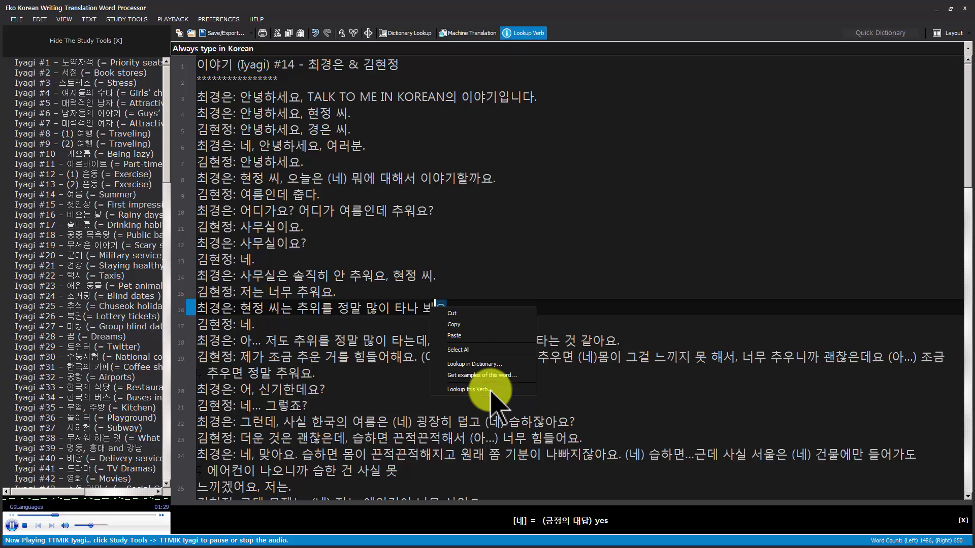
{"action": "left_click", "coordinate": [490, 392]}
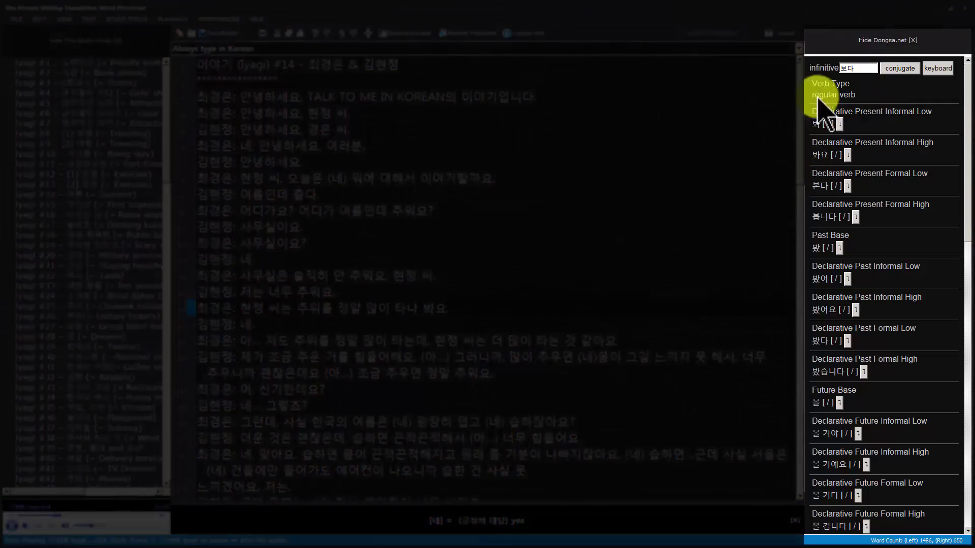
{"action": "left_click_drag", "start_coordinate": [966, 81], "coordinate": [964, 61]}
{"action": "left_click", "coordinate": [901, 41]}
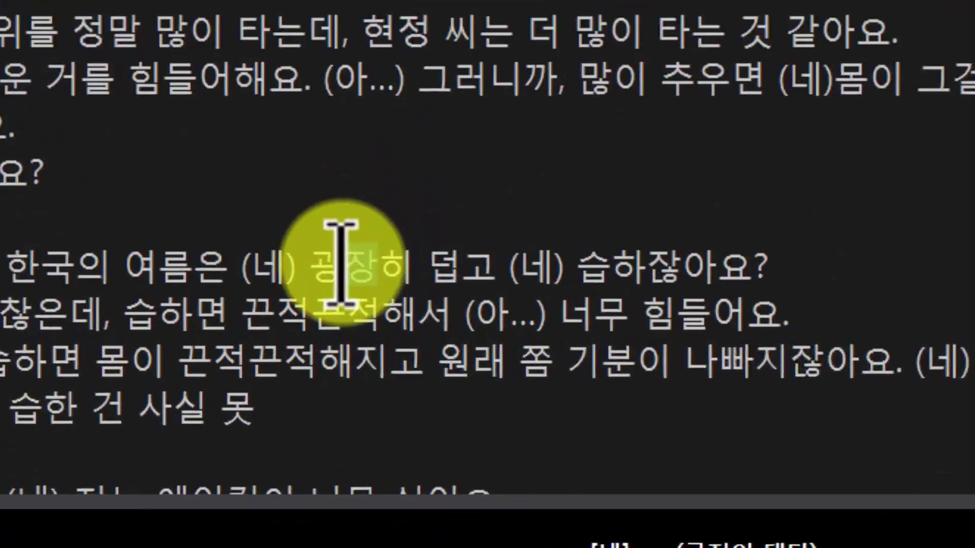
Step: Get example sentences for 굉장히 on line 22 and scroll through the example panel
{"action": "right_click", "coordinate": [428, 421]}
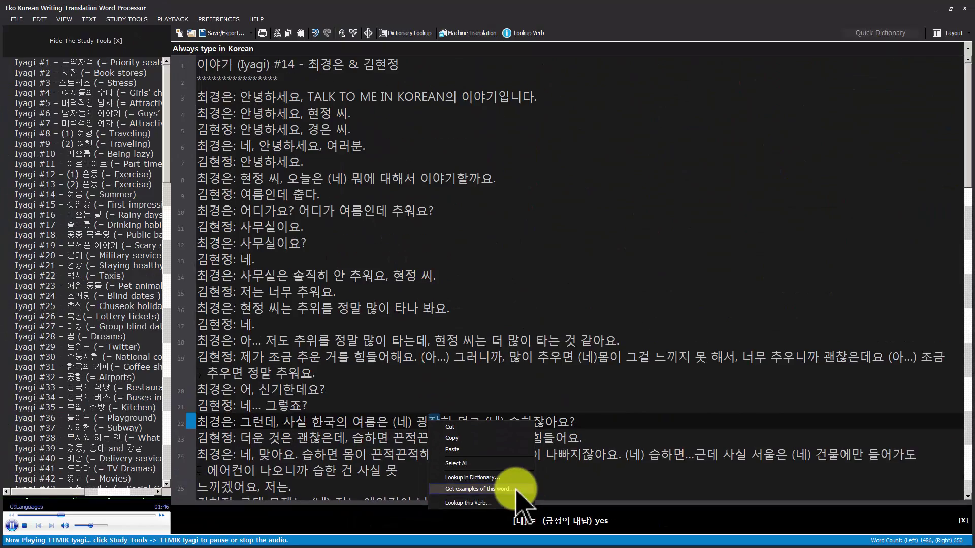
{"action": "left_click", "coordinate": [516, 489]}
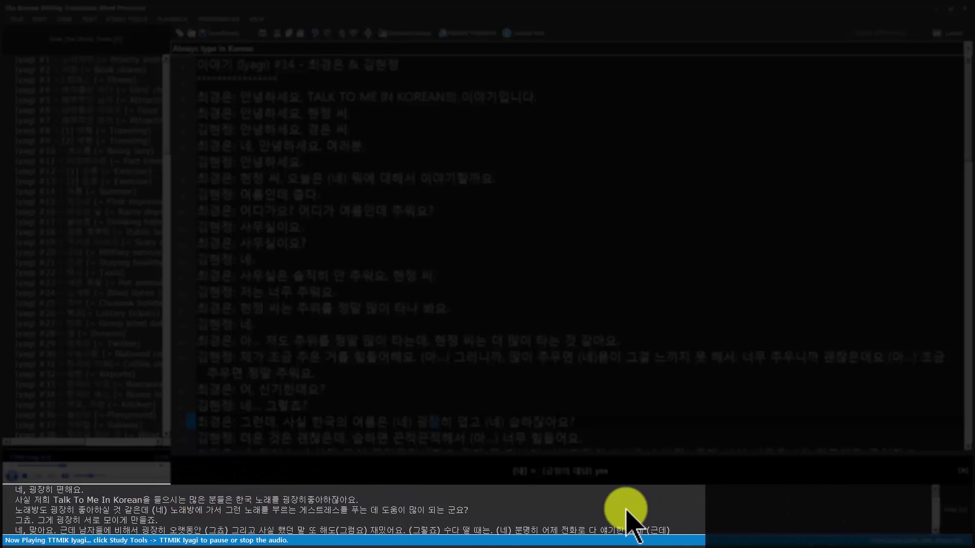
{"action": "scroll", "coordinate": [508, 511], "scroll_direction": "down", "scroll_amount": 1}
{"action": "scroll", "coordinate": [491, 518], "scroll_direction": "down", "scroll_amount": 1}
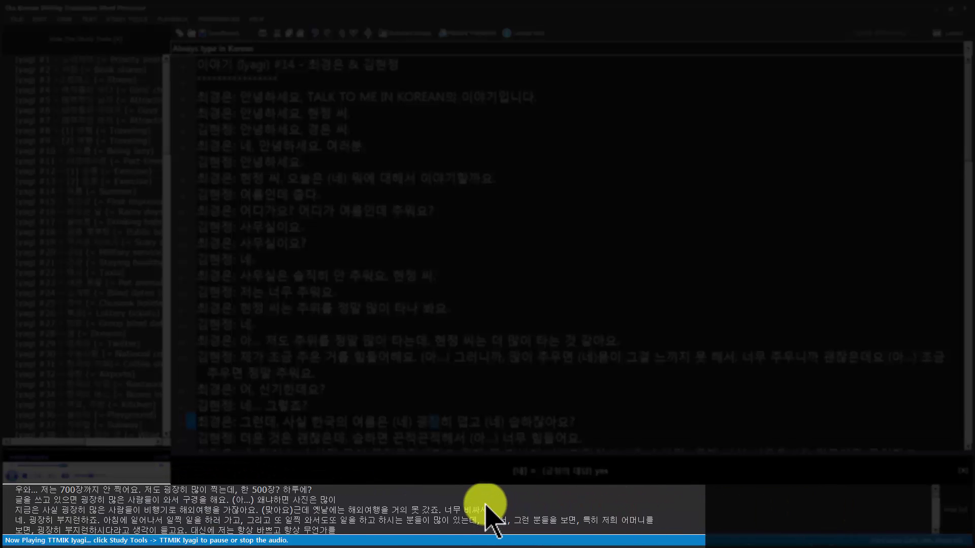
{"action": "scroll", "coordinate": [361, 509], "scroll_direction": "down", "scroll_amount": 2}
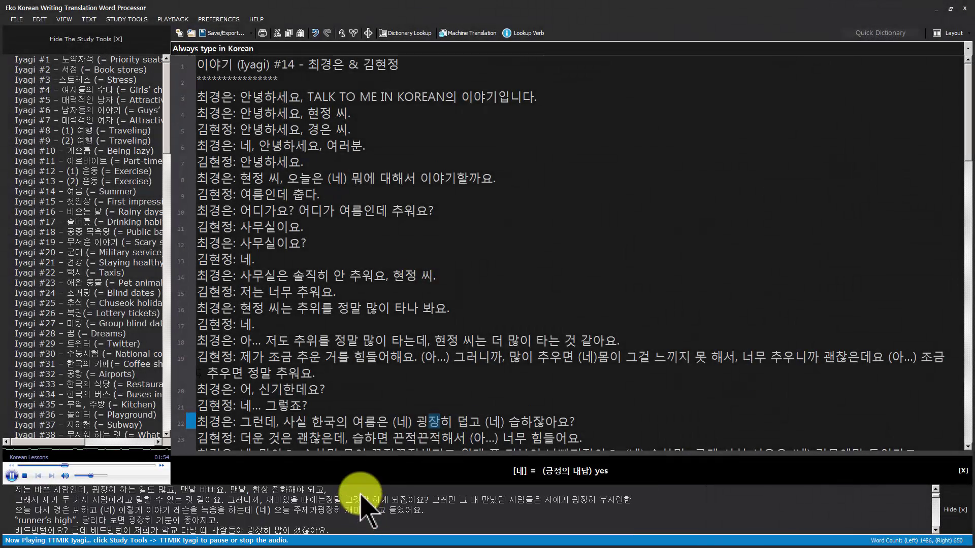
{"action": "scroll", "coordinate": [358, 493], "scroll_direction": "down", "scroll_amount": 2}
{"action": "scroll", "coordinate": [357, 495], "scroll_direction": "down", "scroll_amount": 2}
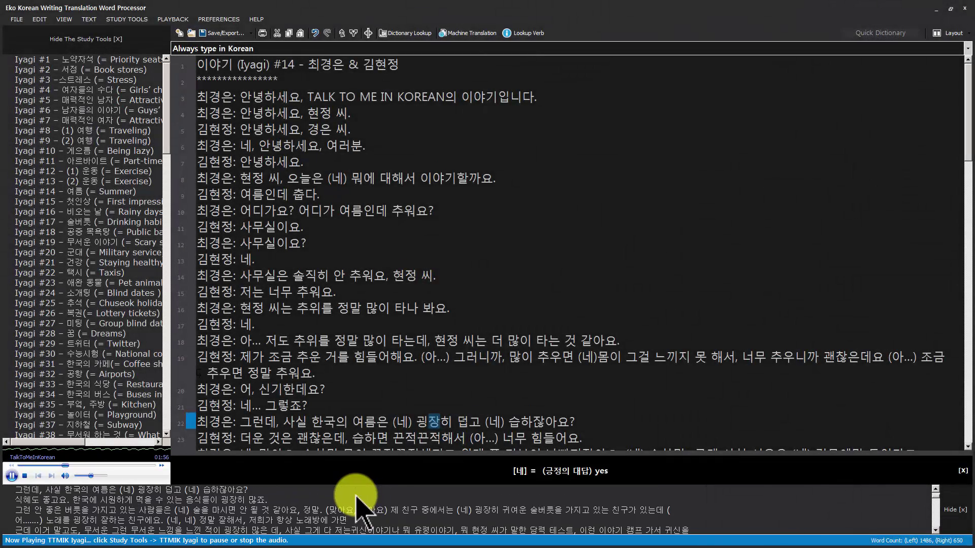
{"action": "scroll", "coordinate": [356, 496], "scroll_direction": "down", "scroll_amount": 3}
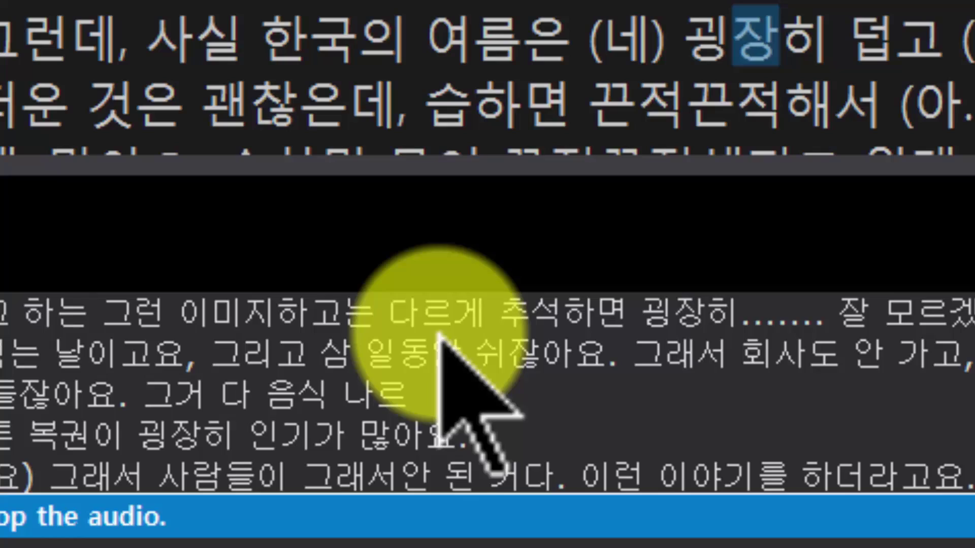
Step: Put the Chuseok table-preparation example sentence into Panel 2 after the transcript's last line
{"action": "left_click", "coordinate": [296, 509]}
{"action": "right_click", "coordinate": [198, 396]}
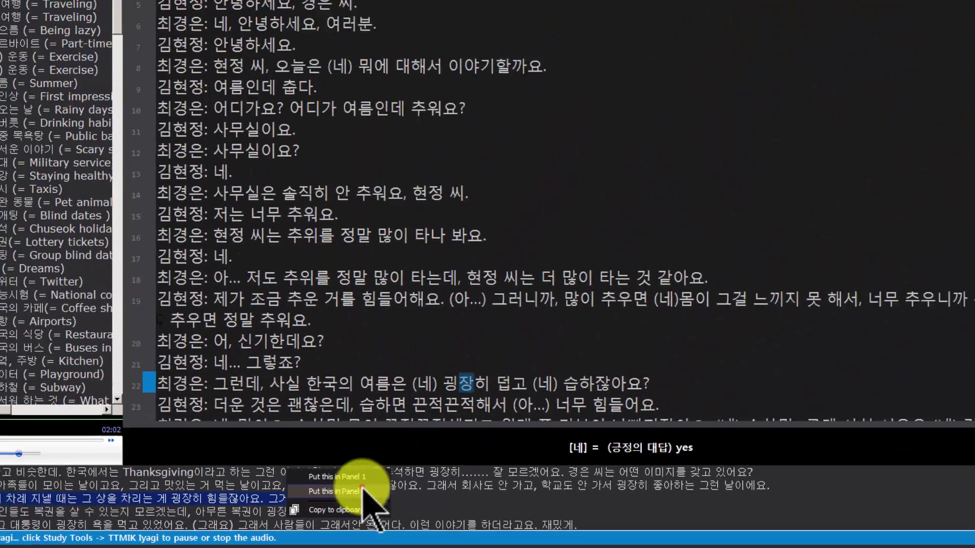
{"action": "left_click", "coordinate": [437, 371]}
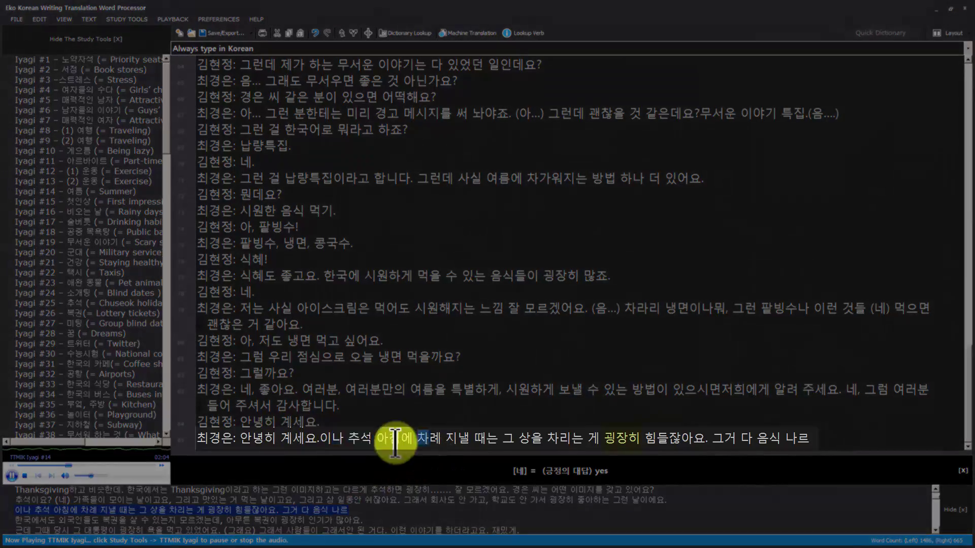